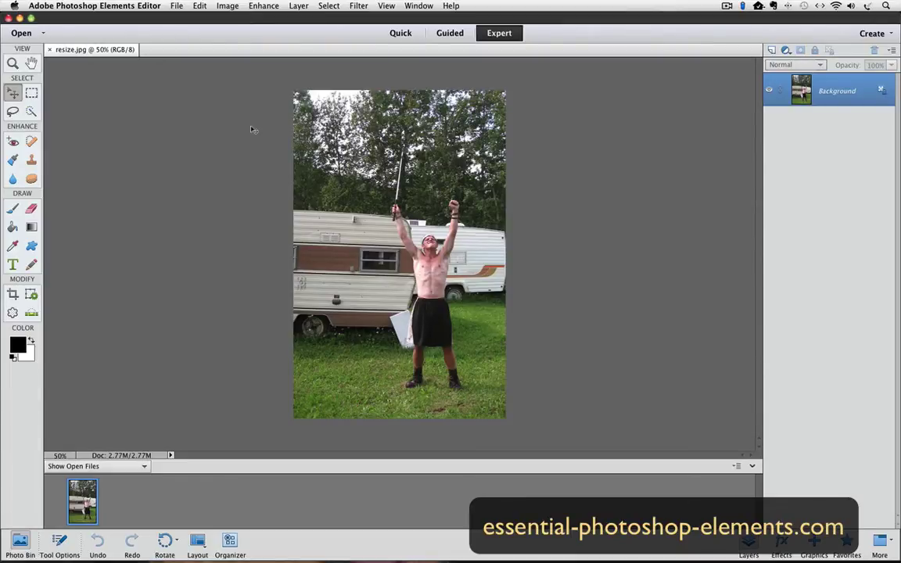
# In the Image Size settings, enter a document width of 8 inches followed by a height of 10 inches, with proportions constrained.
pyautogui.click(227, 5)
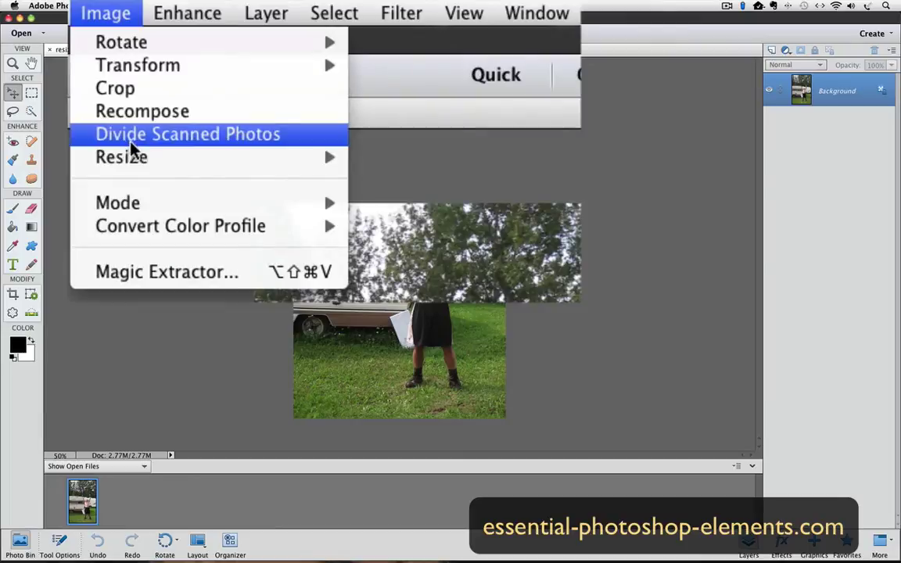
pyautogui.moveTo(240, 70)
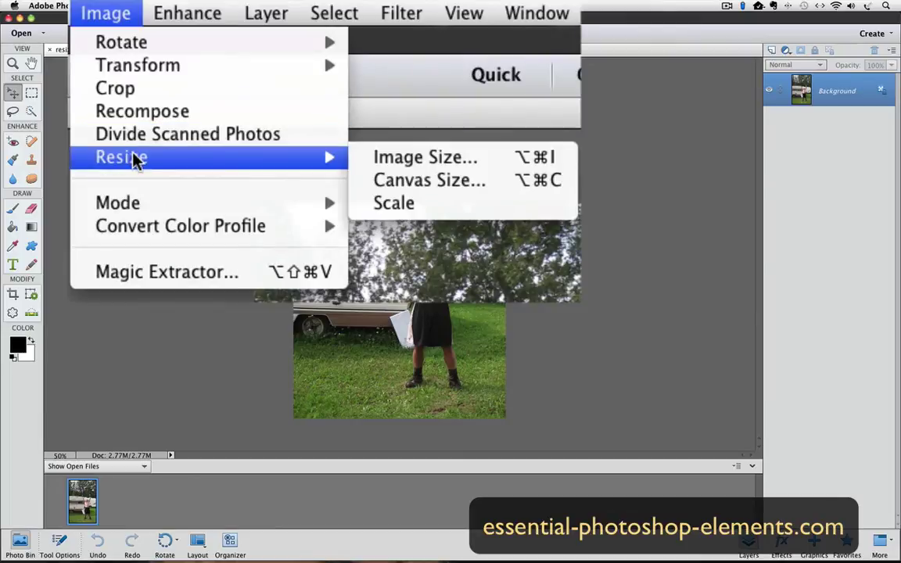
pyautogui.click(484, 159)
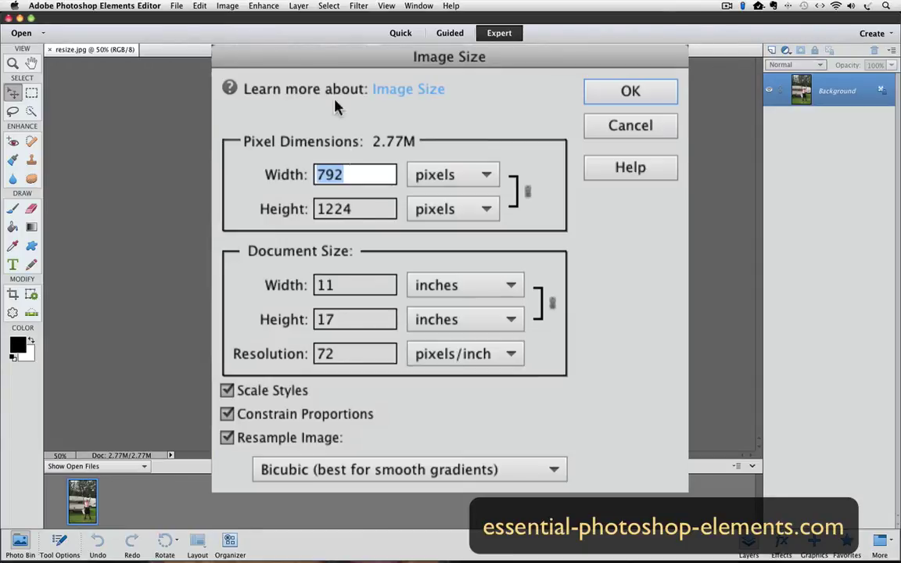
pyautogui.doubleClick(327, 285)
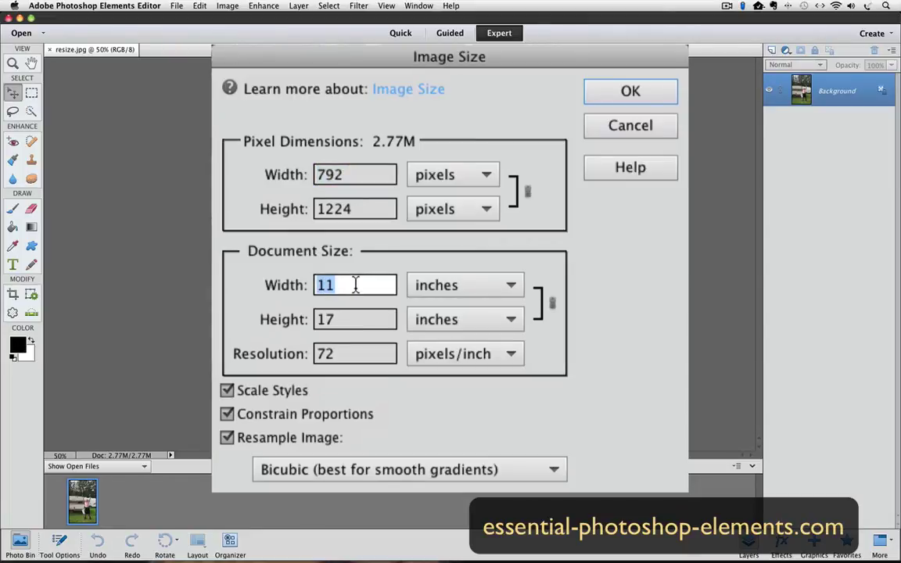
pyautogui.write('8')
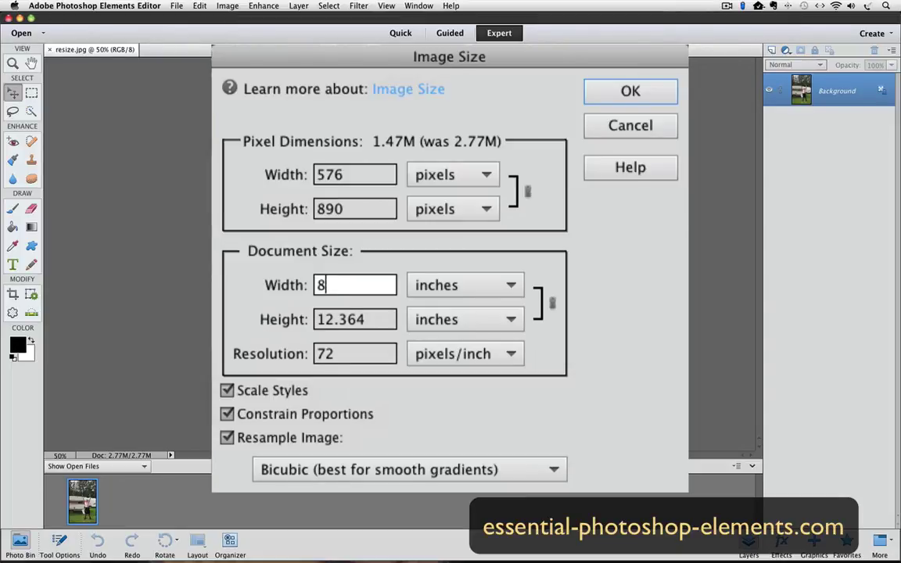
pyautogui.click(345, 321)
pyautogui.doubleClick(344, 321)
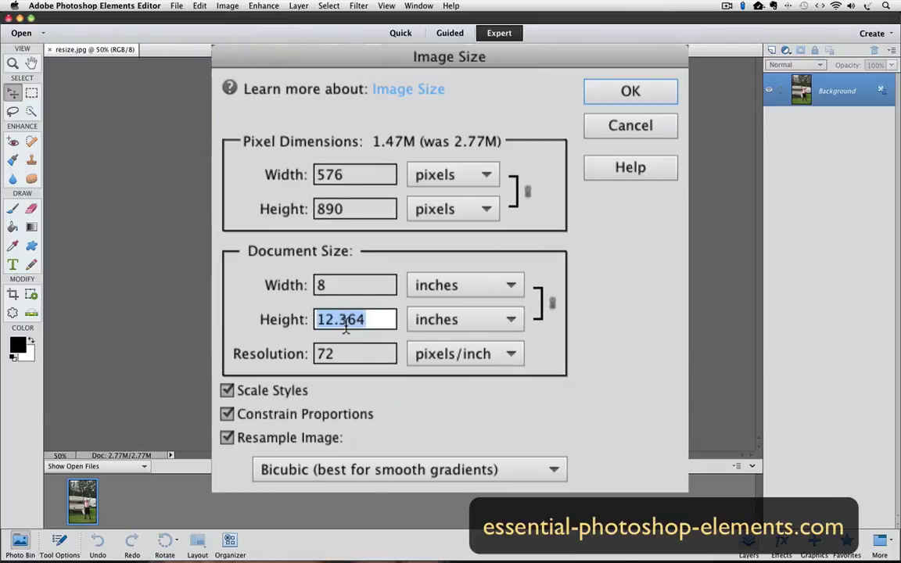
pyautogui.write('10')
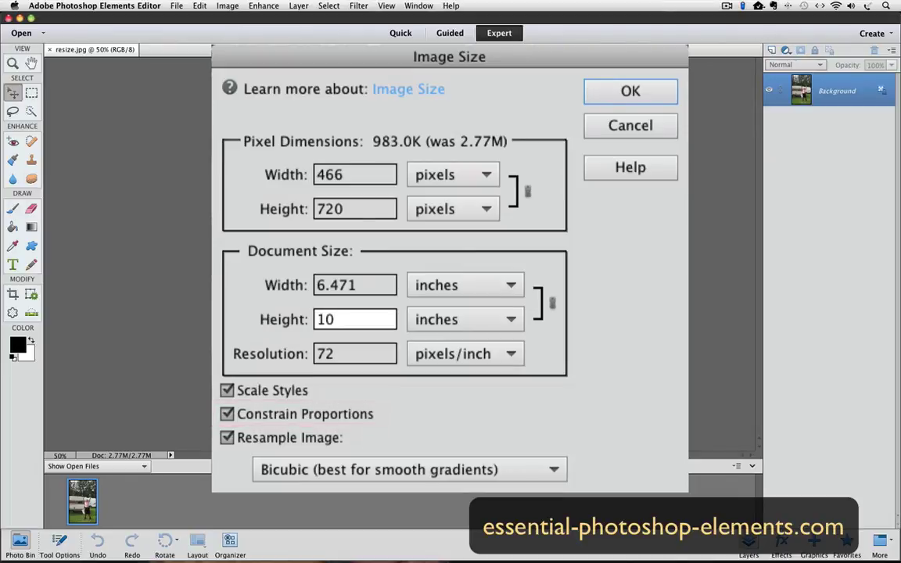
# Try resizing the photo with Constrain Proportions off and a document width of 8 inches, and undo the resize.
pyautogui.click(227, 414)
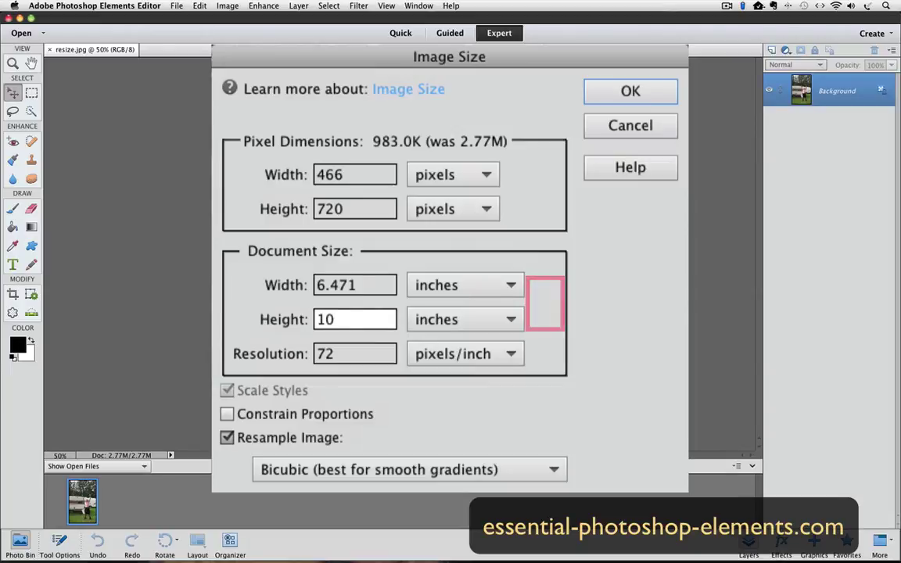
pyautogui.click(346, 286)
pyautogui.doubleClick(343, 287)
pyautogui.write('8')
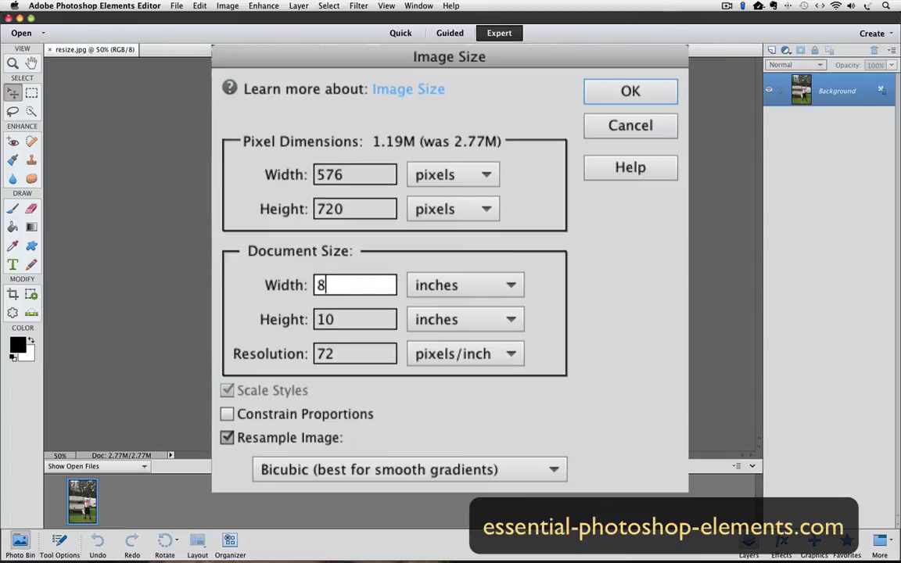
pyautogui.click(631, 91)
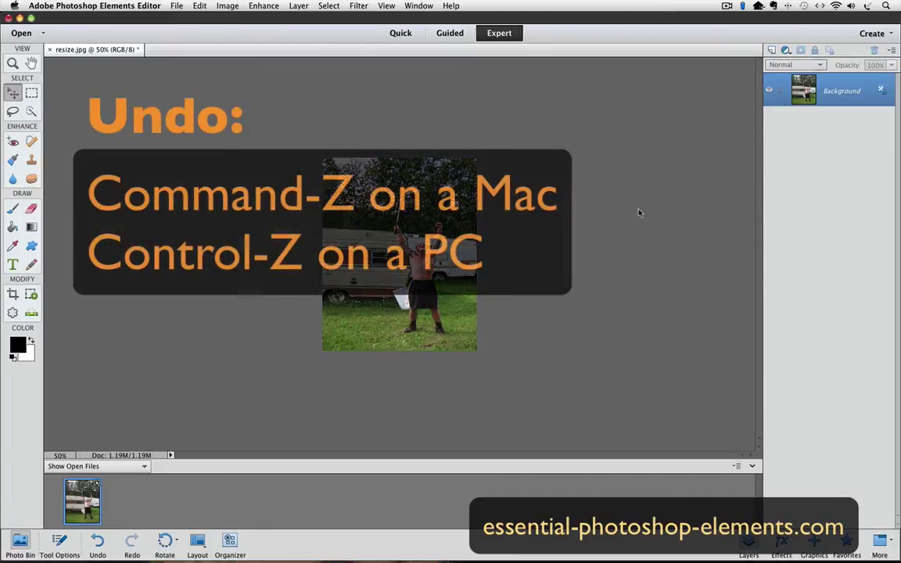
pyautogui.press('super+z')
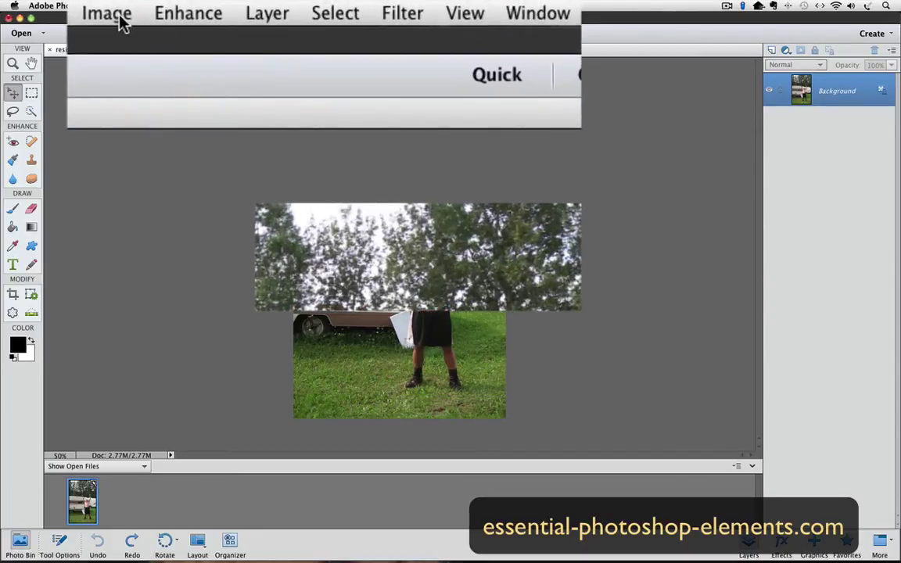
# Reopen the Image Size settings and turn Constrain Proportions back on.
pyautogui.click(117, 15)
pyautogui.moveTo(223, 160)
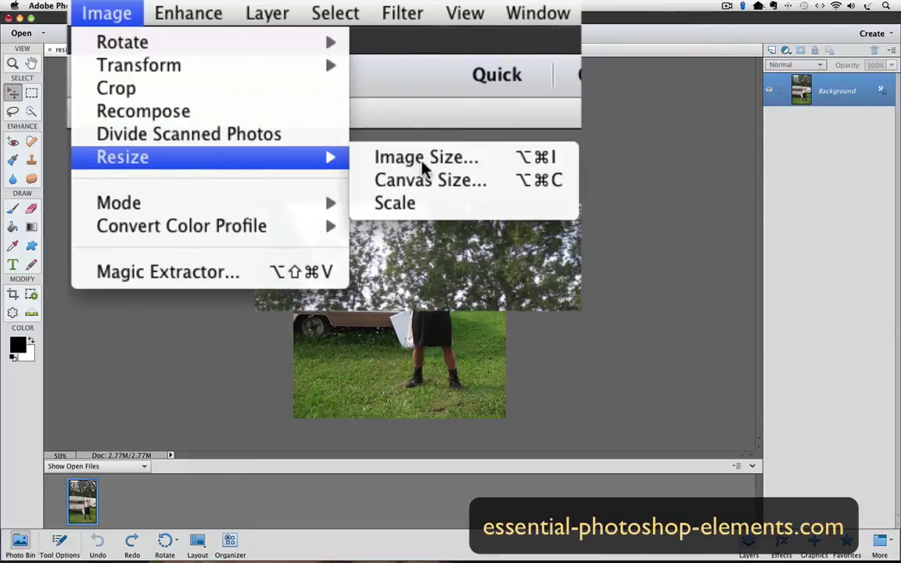
pyautogui.click(380, 68)
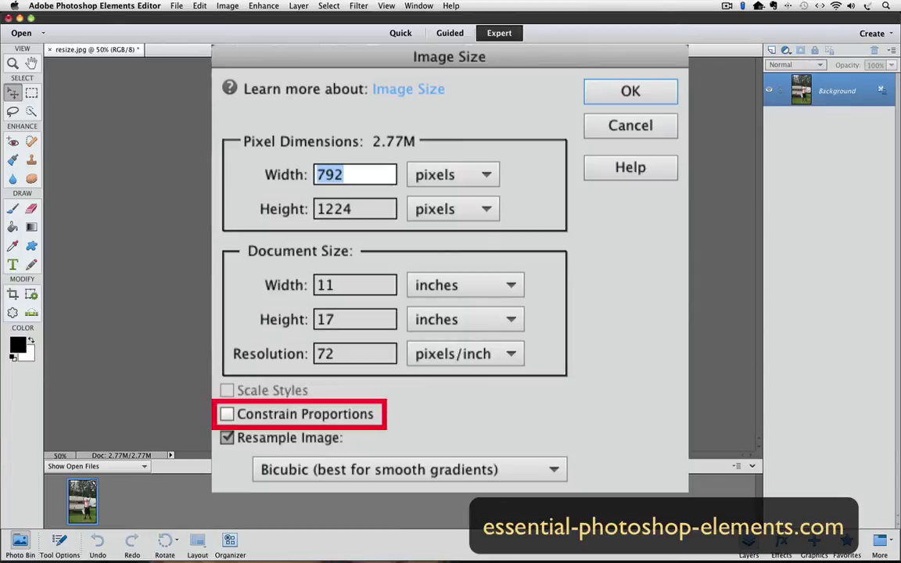
pyautogui.click(227, 415)
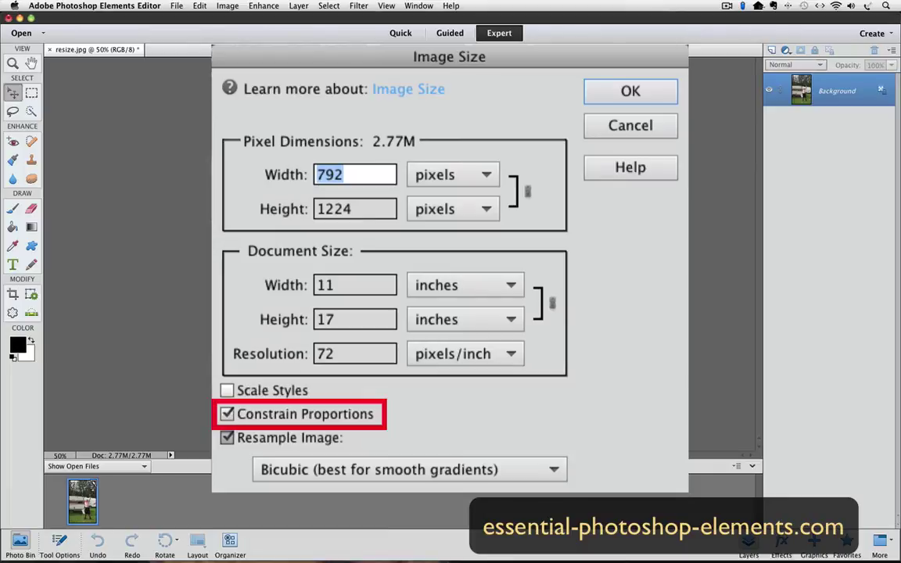
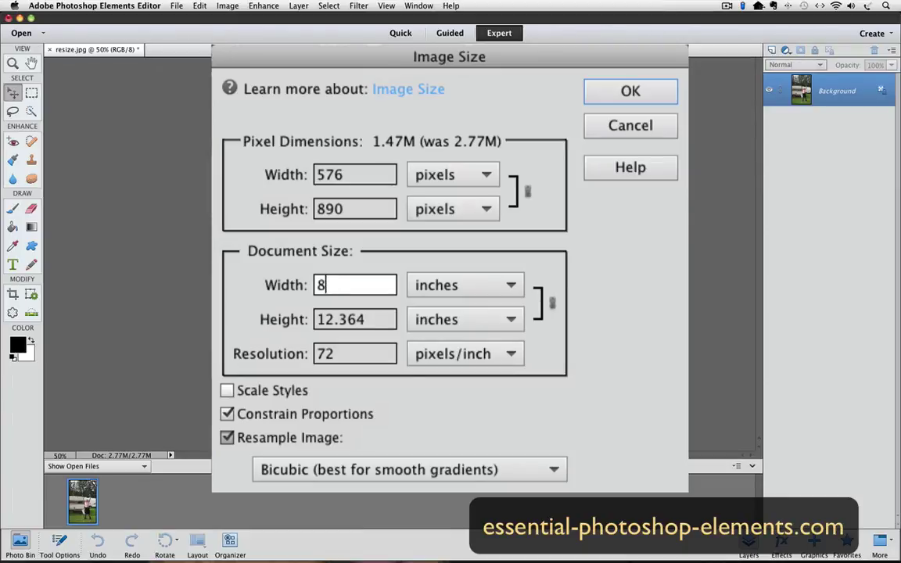
# Set the document height to 10 inches and apply the proportional resize to the photo.
pyautogui.click(338, 321)
pyautogui.doubleClick(338, 324)
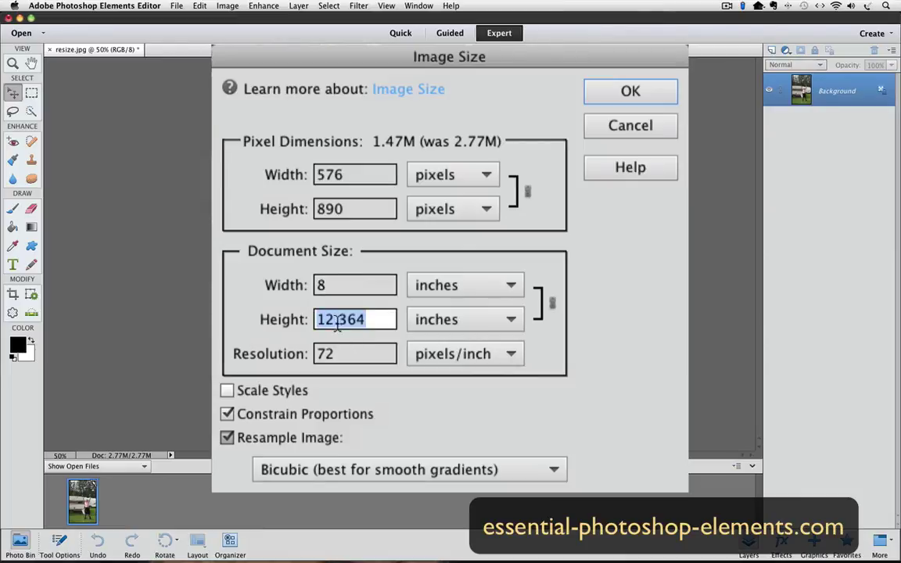
pyautogui.write('10')
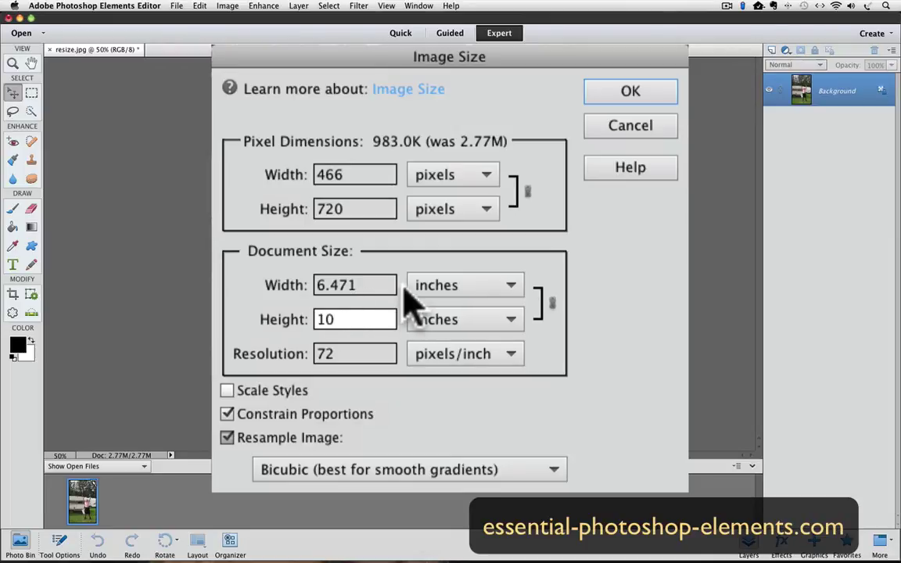
pyautogui.click(632, 93)
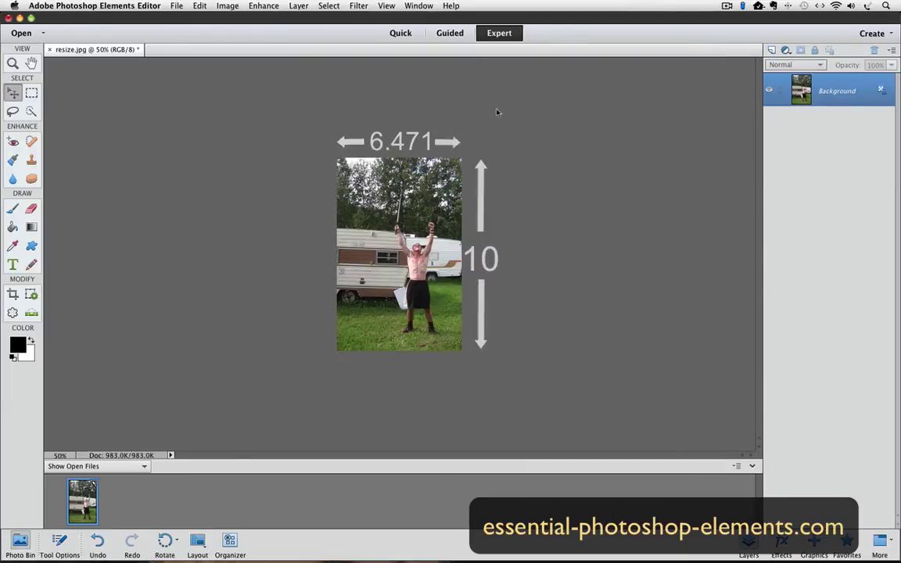
# Open the Canvas Size settings and set the new canvas width to 8 inches.
pyautogui.click(227, 6)
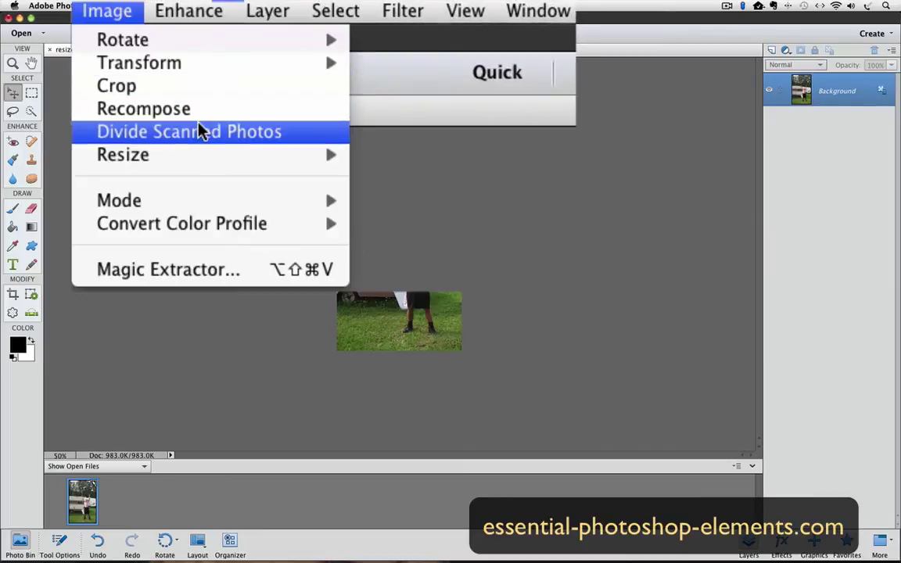
pyautogui.moveTo(259, 158)
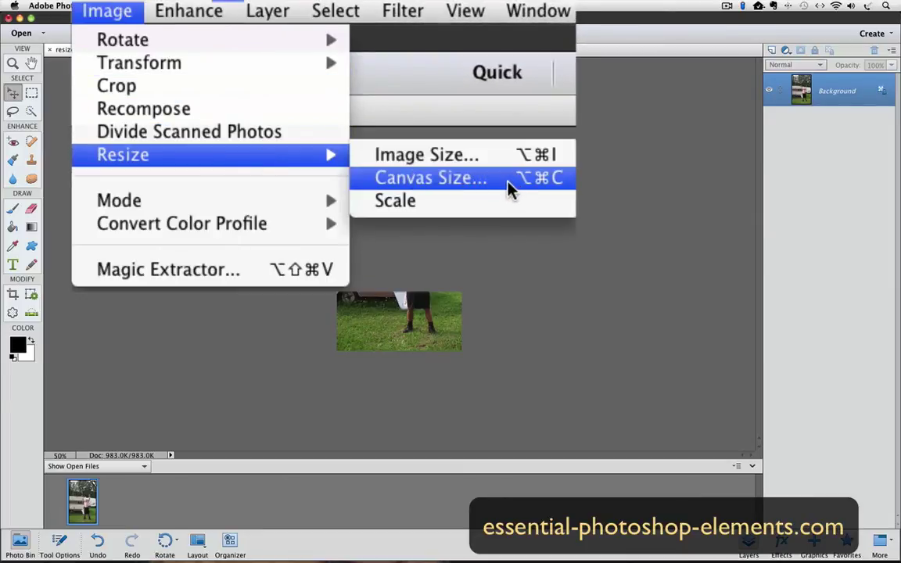
pyautogui.click(508, 187)
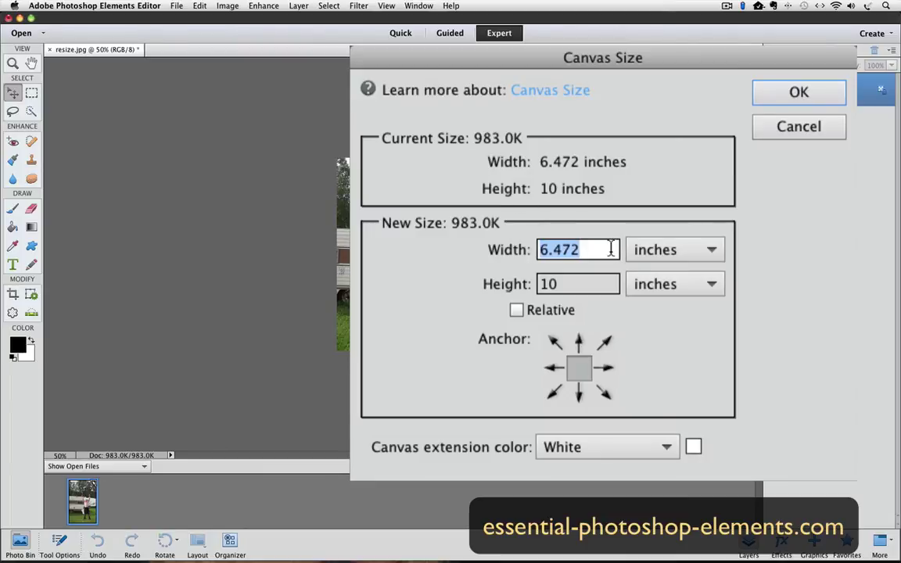
pyautogui.write('8')
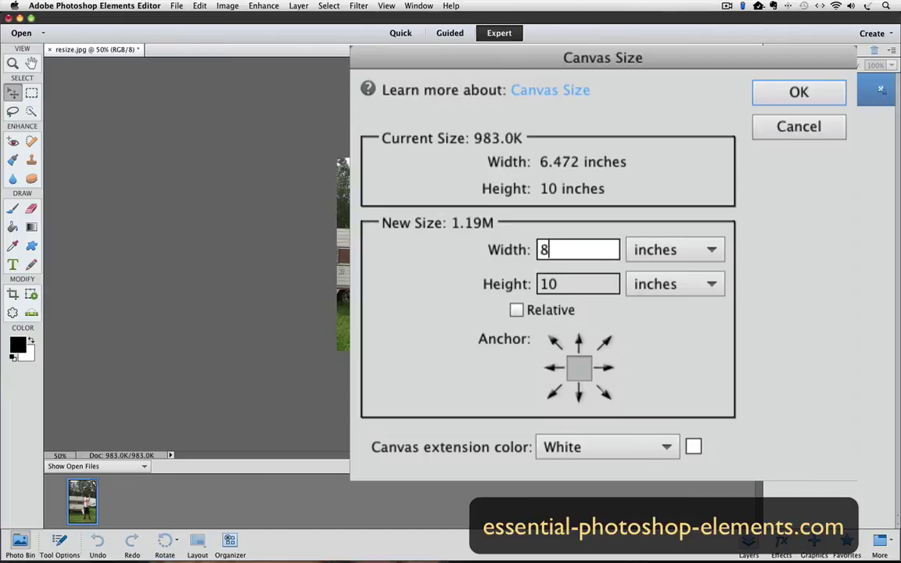
# Use a custom canvas extension color sampled from the rust-colored stripe on the white trailer, and apply the canvas size.
pyautogui.click(665, 445)
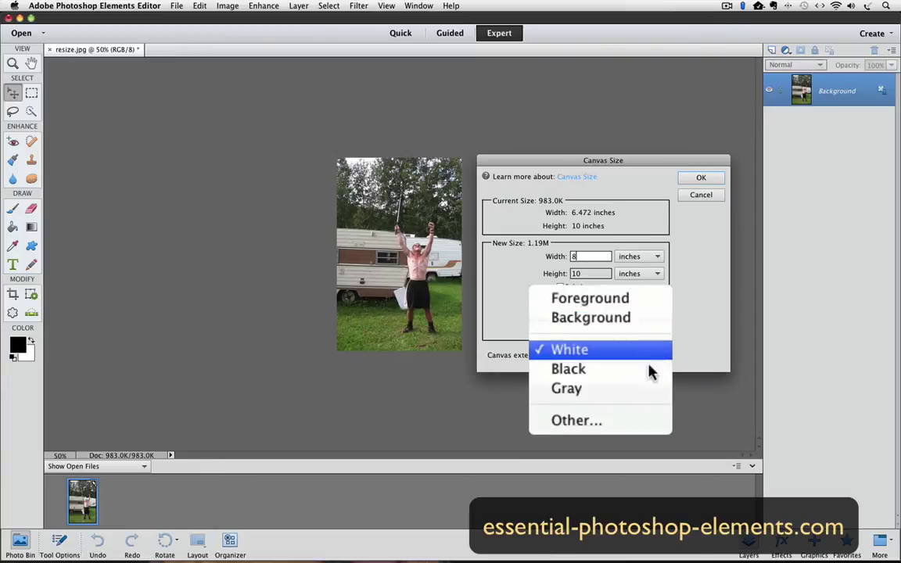
pyautogui.click(654, 423)
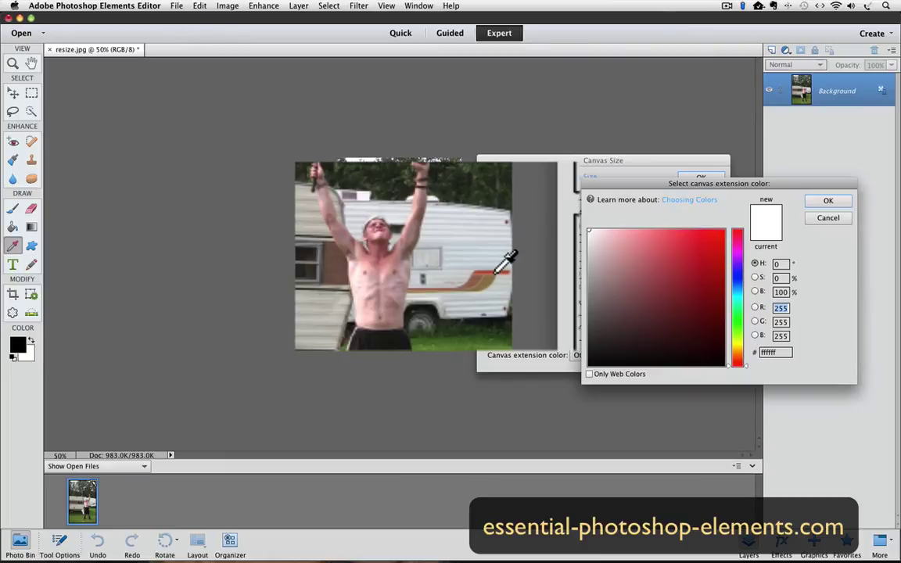
pyautogui.click(498, 270)
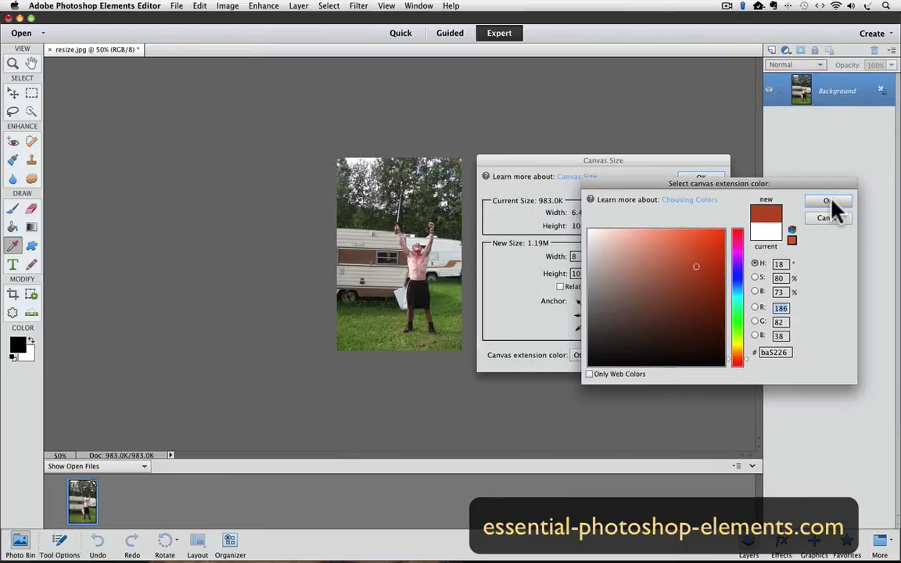
pyautogui.click(830, 201)
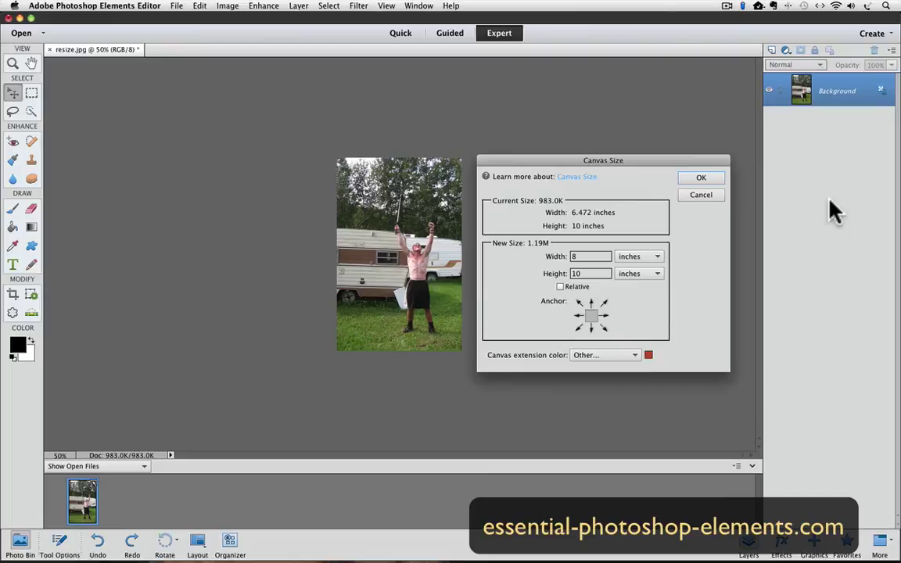
pyautogui.click(703, 179)
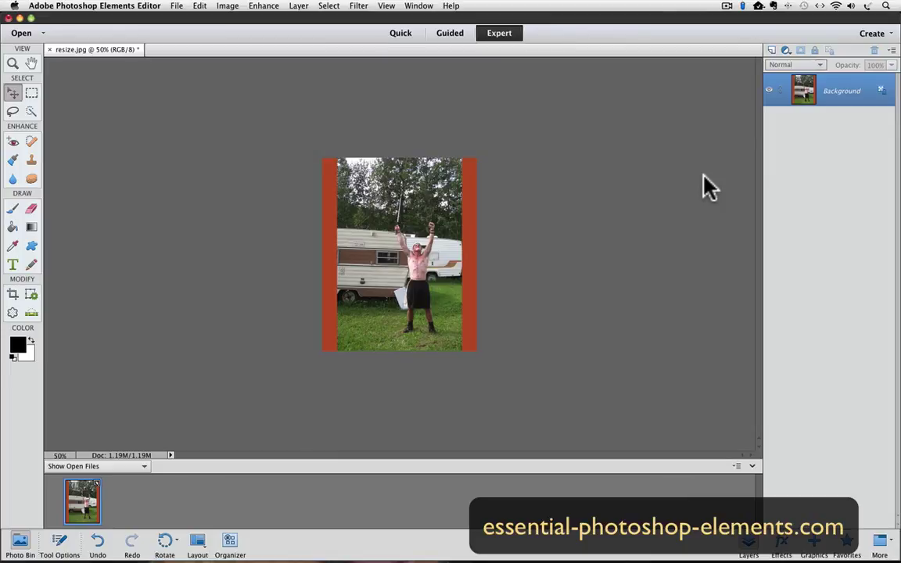
# Undo the centered canvas extension and extend the canvas to 8 inches wide with the anchor at the middle right.
pyautogui.press('super+z')
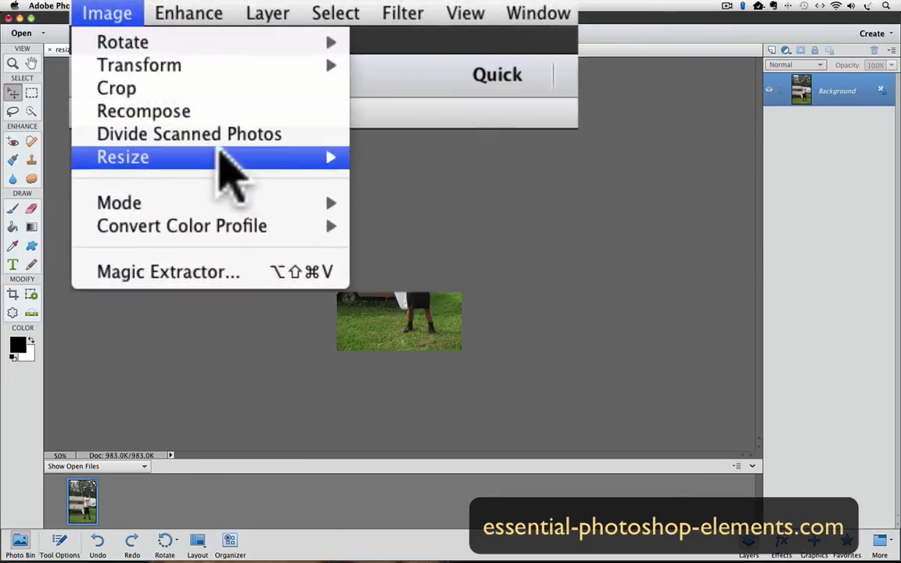
pyautogui.moveTo(237, 152)
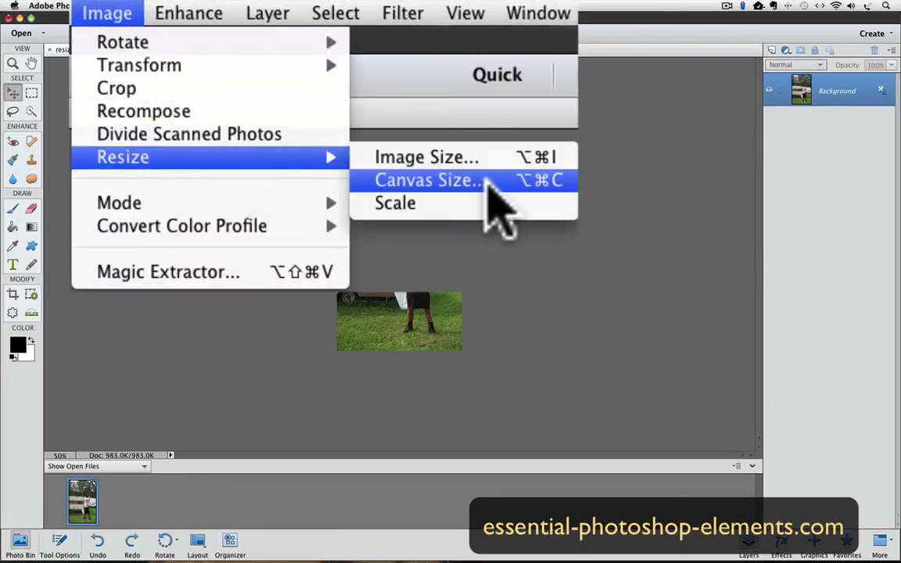
pyautogui.click(477, 180)
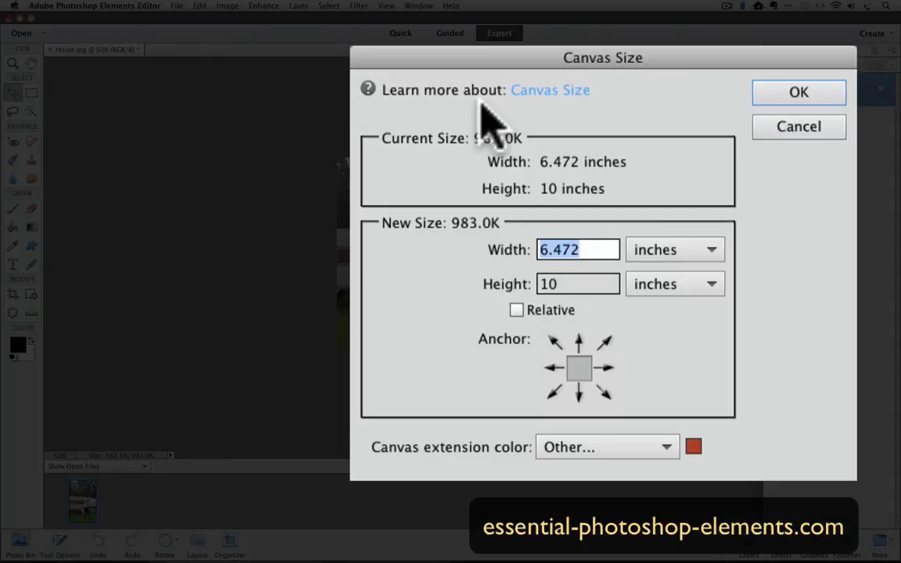
pyautogui.write('8')
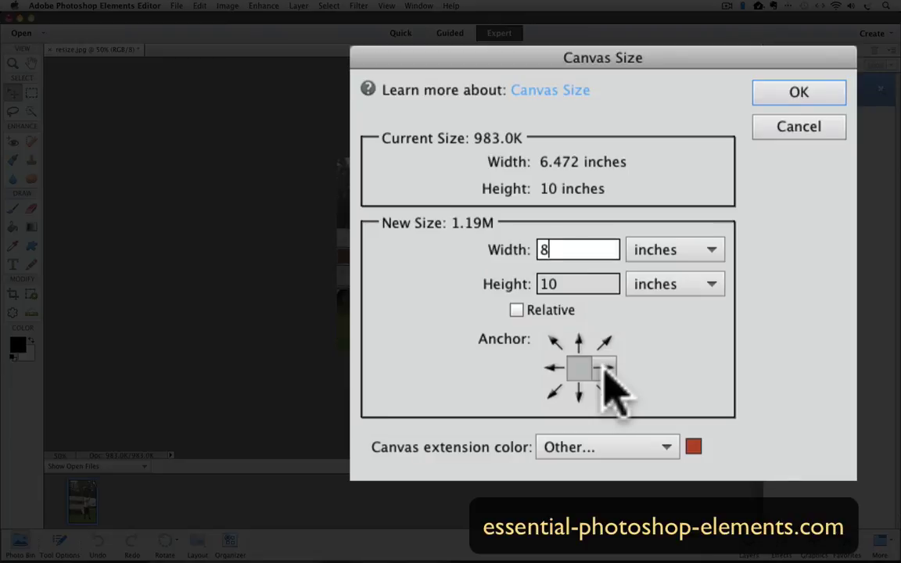
pyautogui.click(604, 368)
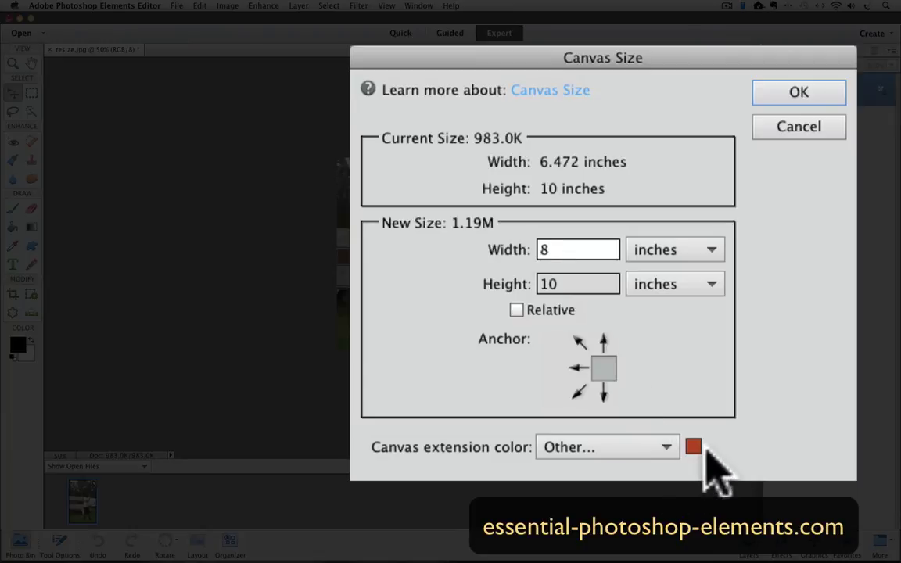
pyautogui.click(801, 97)
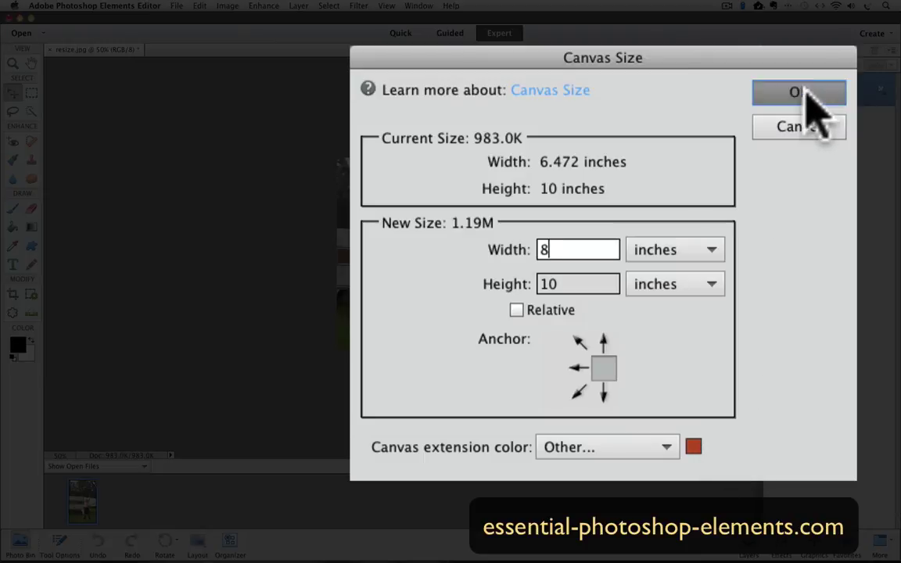